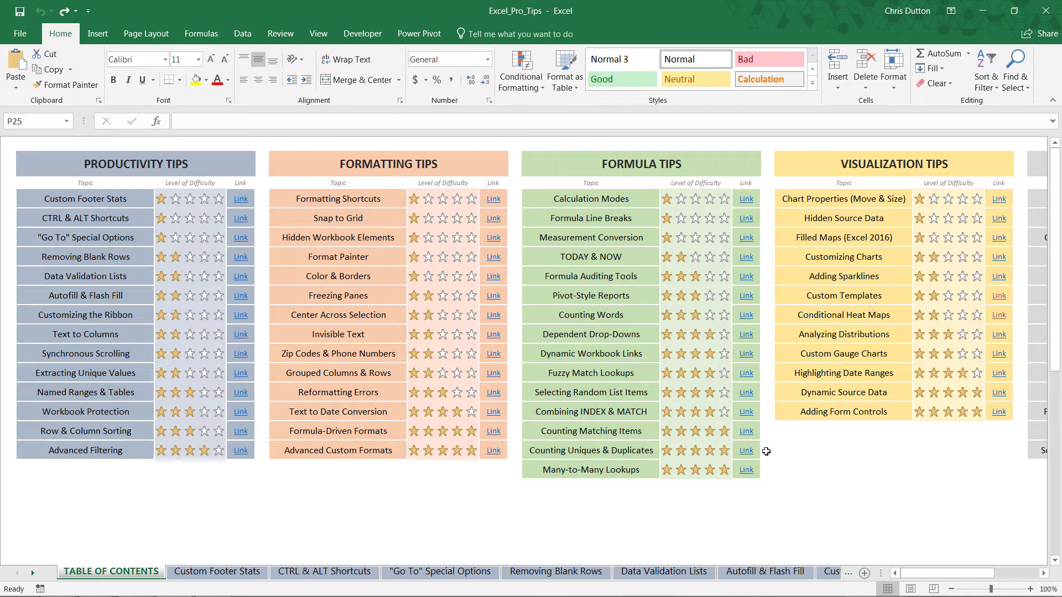
Jump from the table of contents to the Conditional Heat Maps sheet under Visualization Tips
click(823, 317)
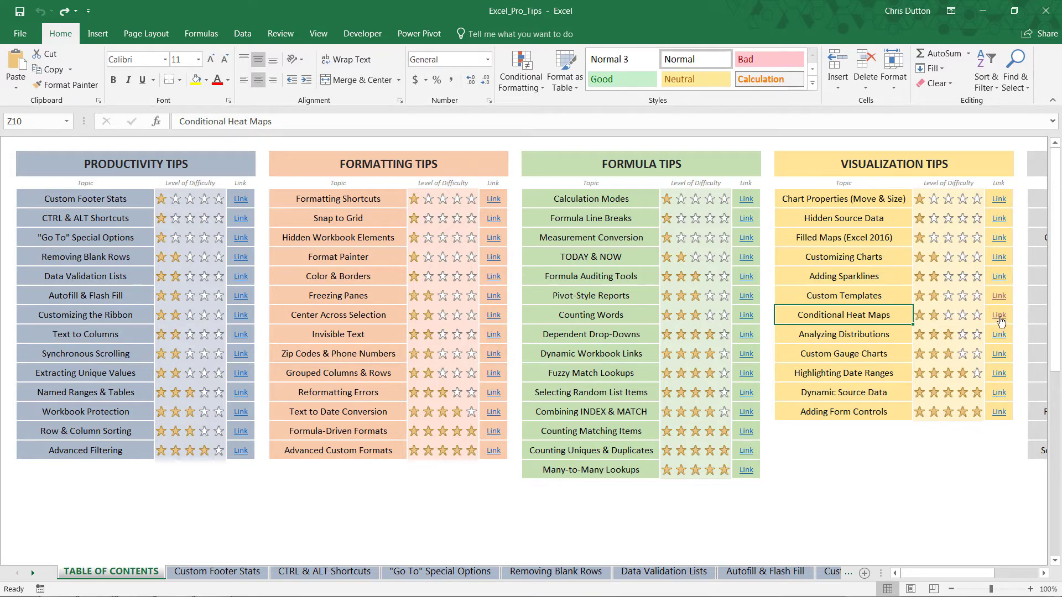
click(998, 318)
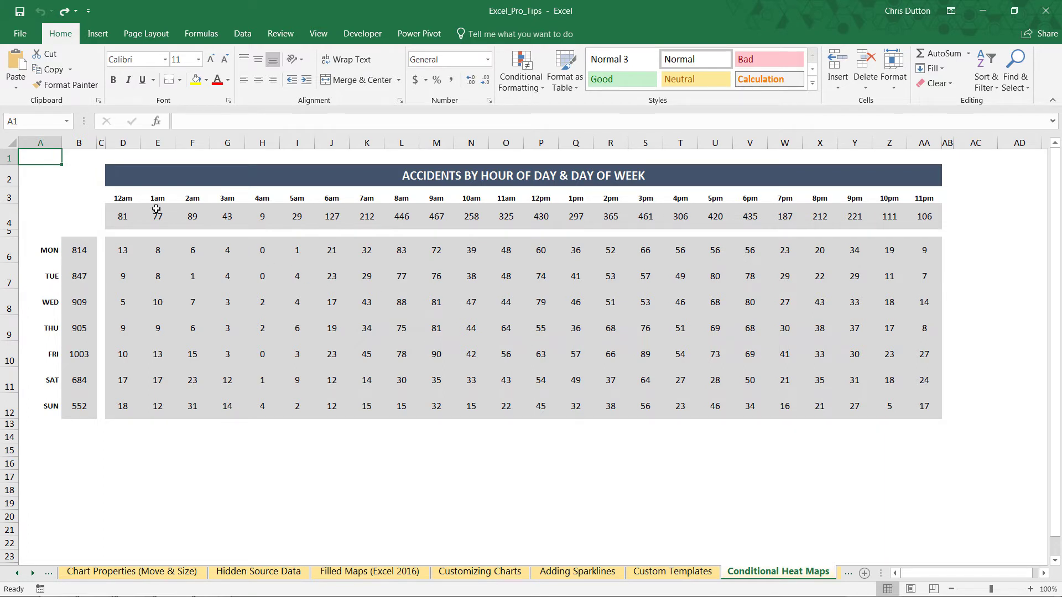
drag(122, 199, 923, 199)
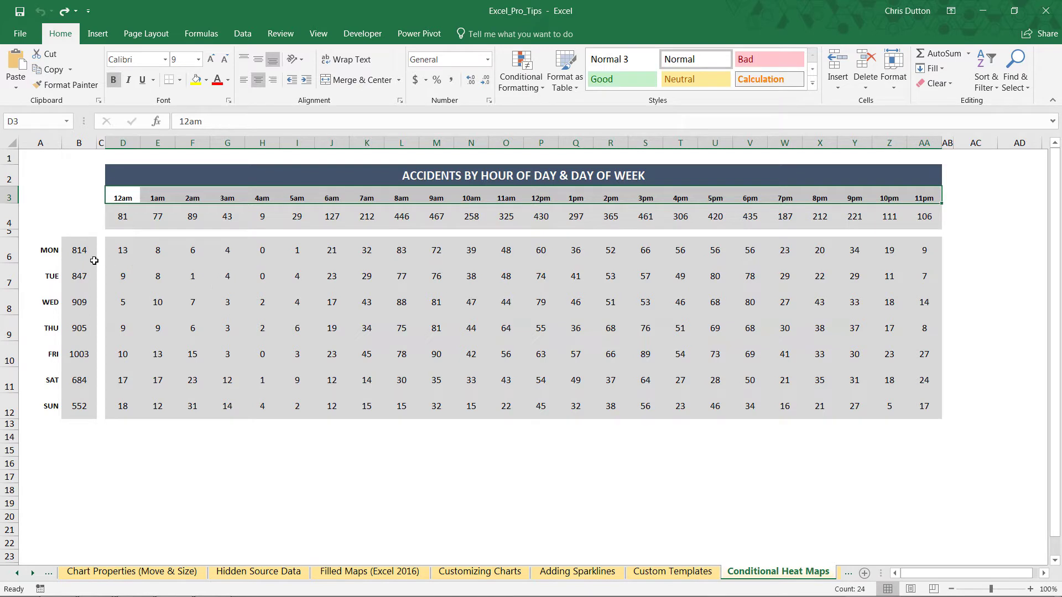
drag(51, 252, 50, 410)
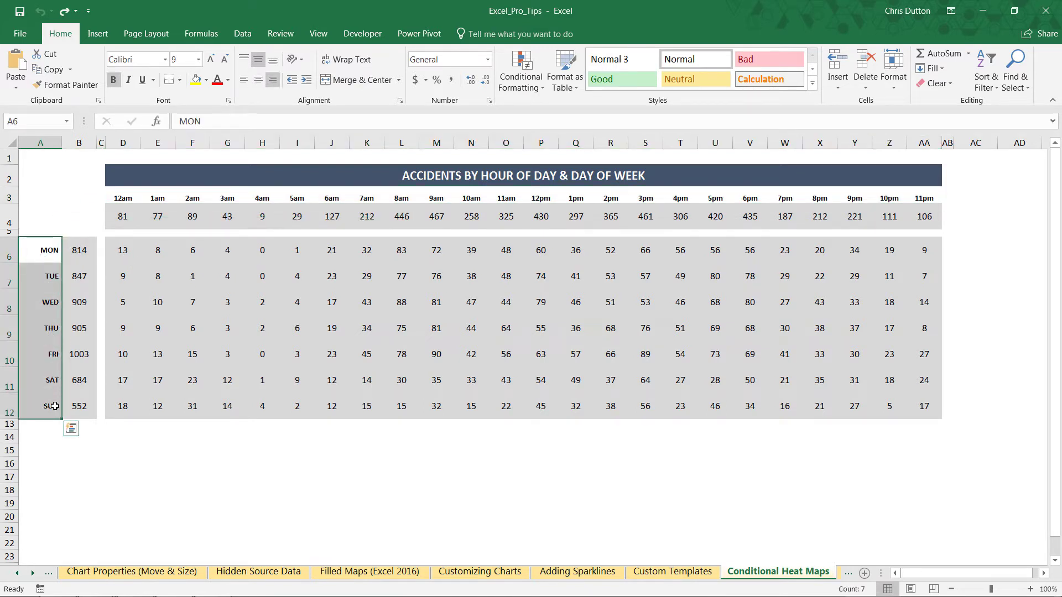
drag(79, 217, 932, 412)
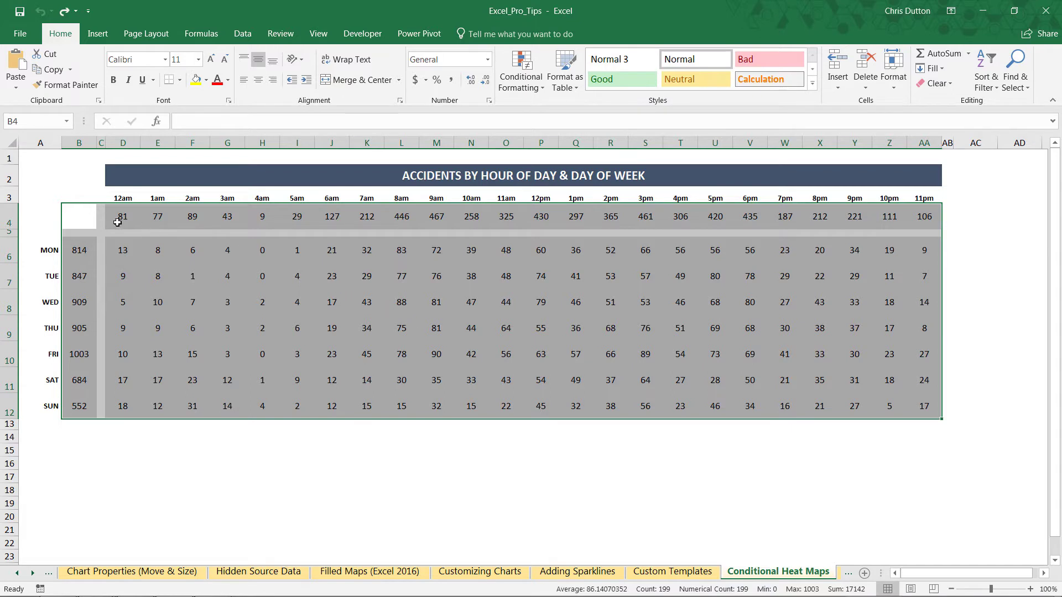
drag(78, 247, 78, 406)
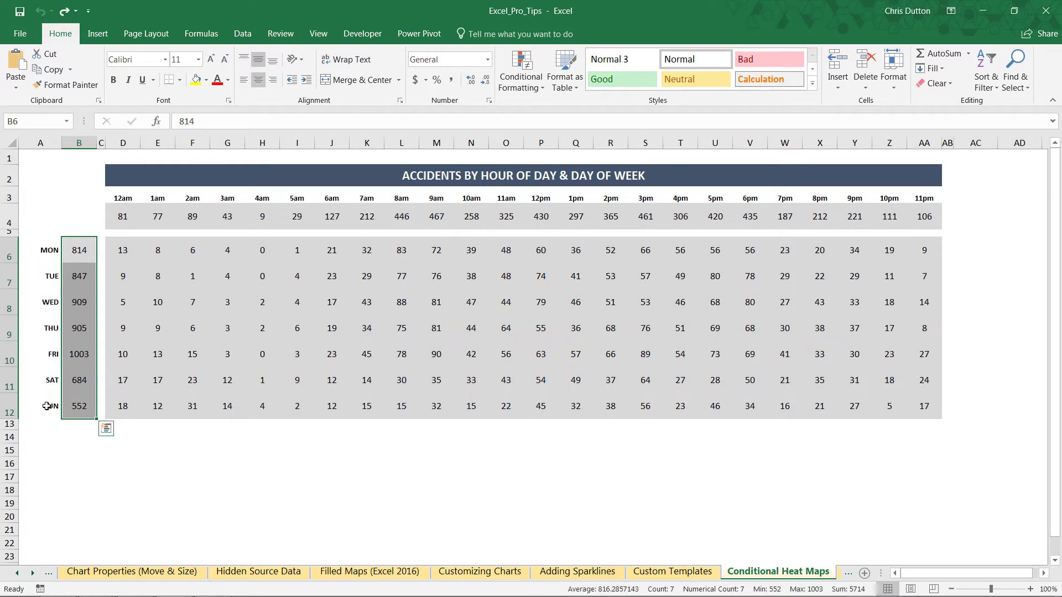
drag(122, 216, 924, 216)
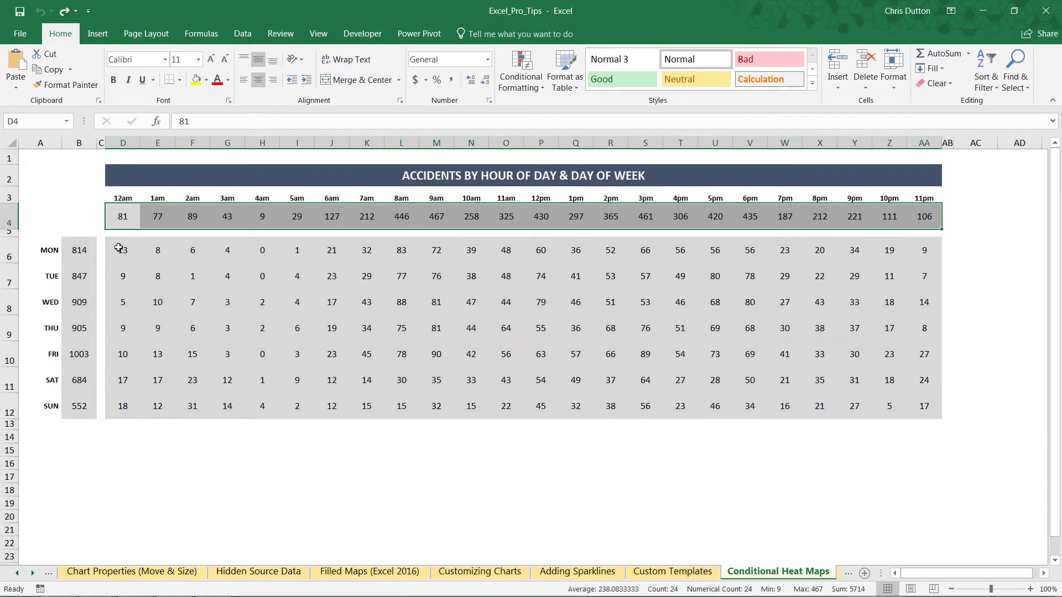
drag(118, 248, 916, 406)
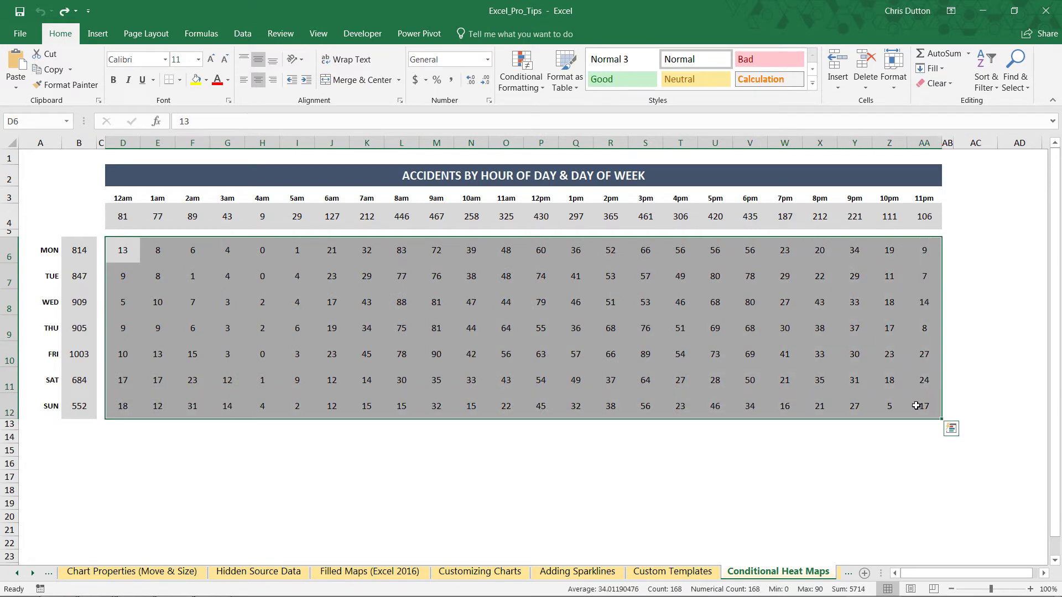
click(317, 301)
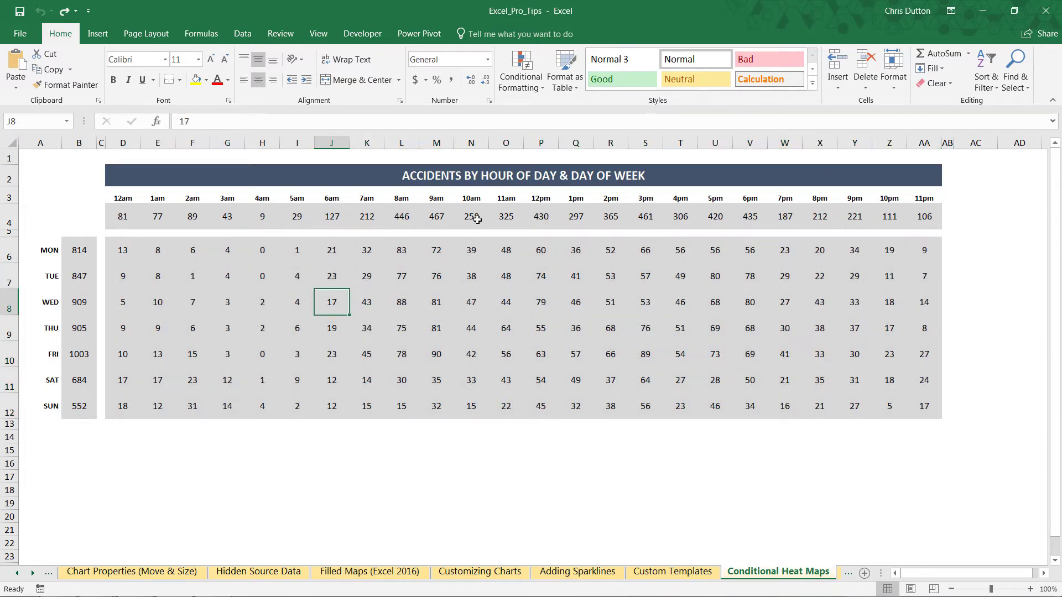
drag(393, 216, 443, 216)
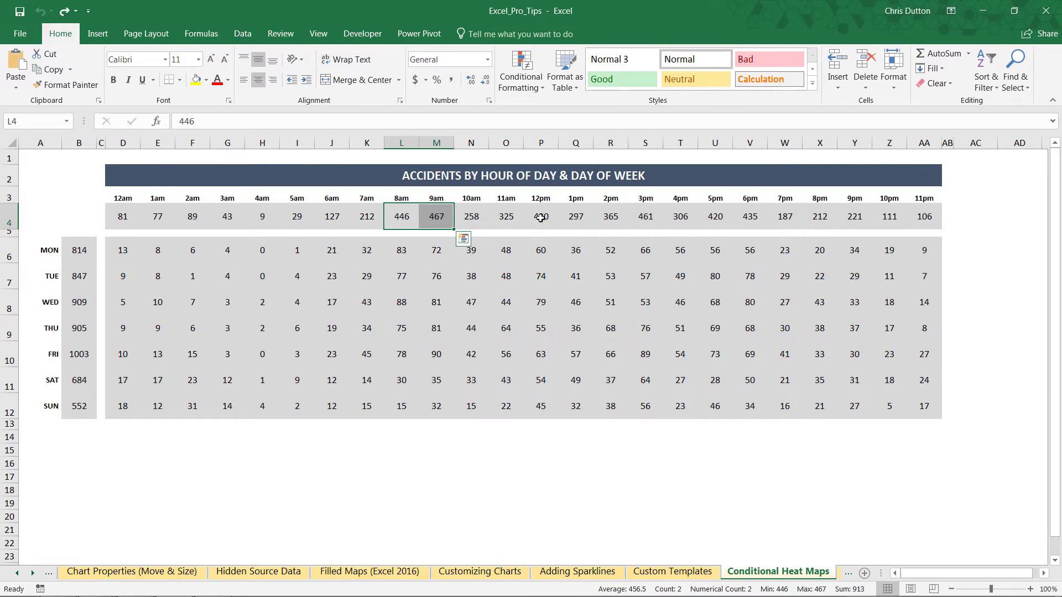
drag(540, 217, 707, 217)
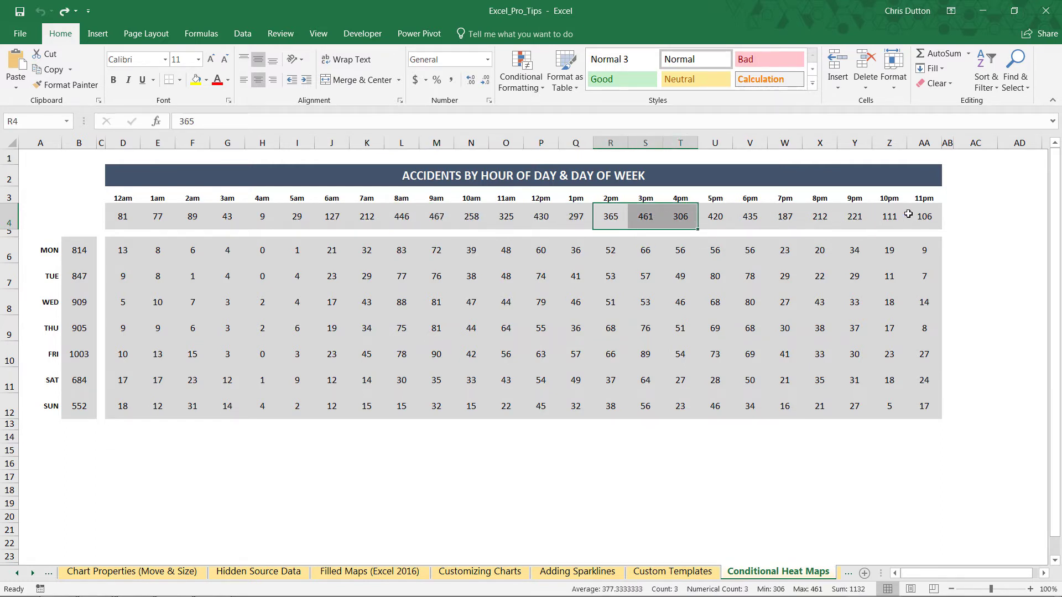
drag(192, 217, 298, 216)
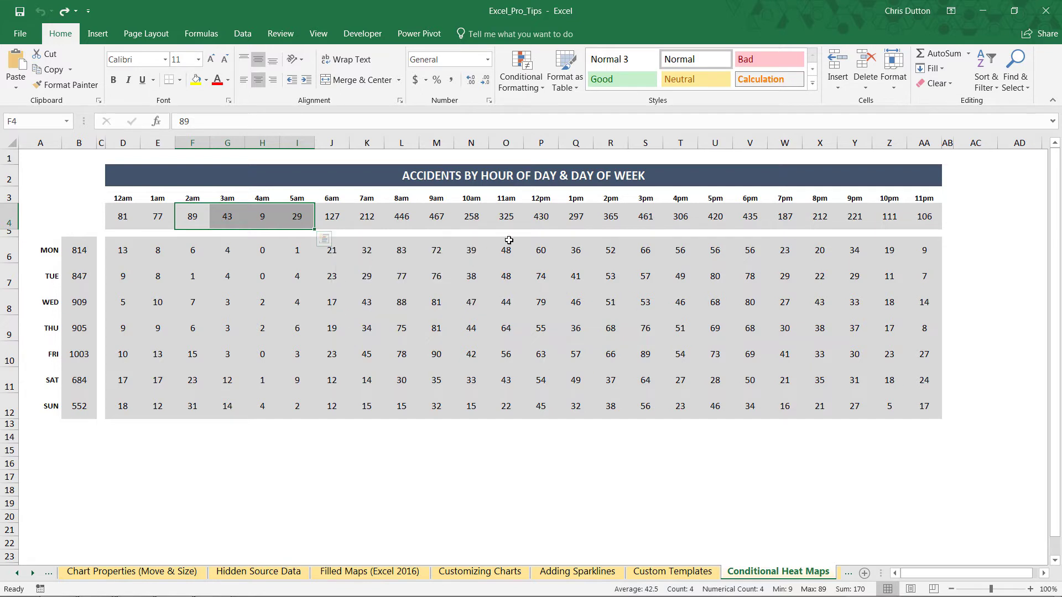
click(449, 301)
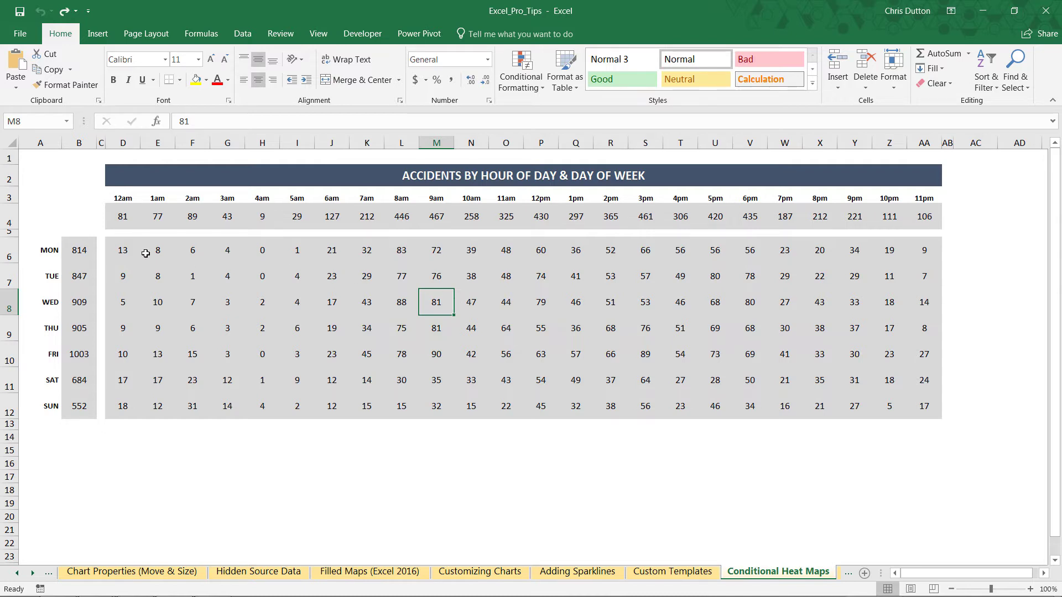
drag(123, 246, 917, 403)
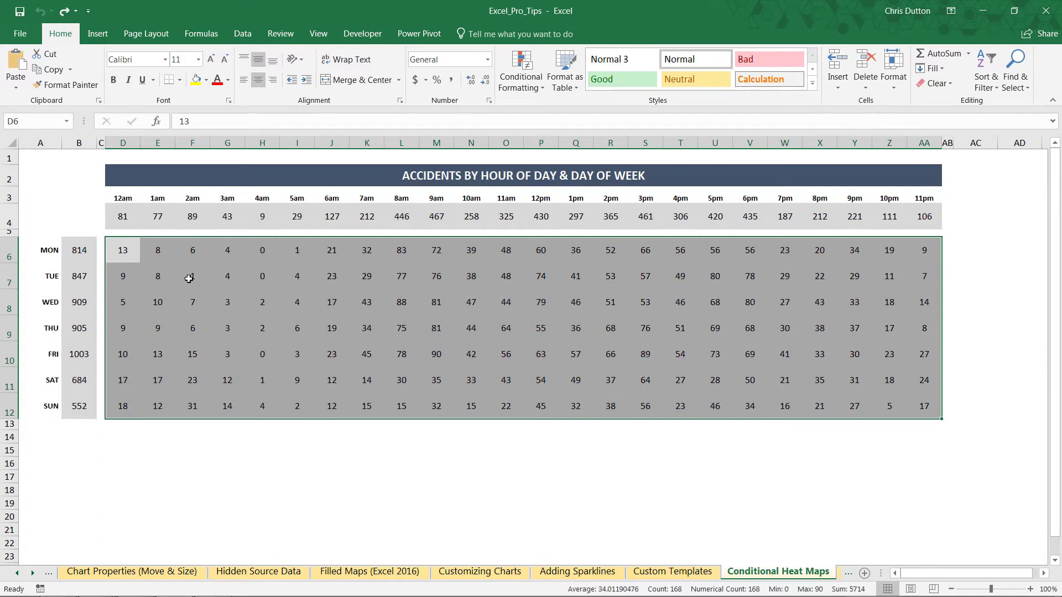
Apply the Red - Yellow - Green Color Scale to the D6:AA12 weekday-by-hour counts
click(522, 89)
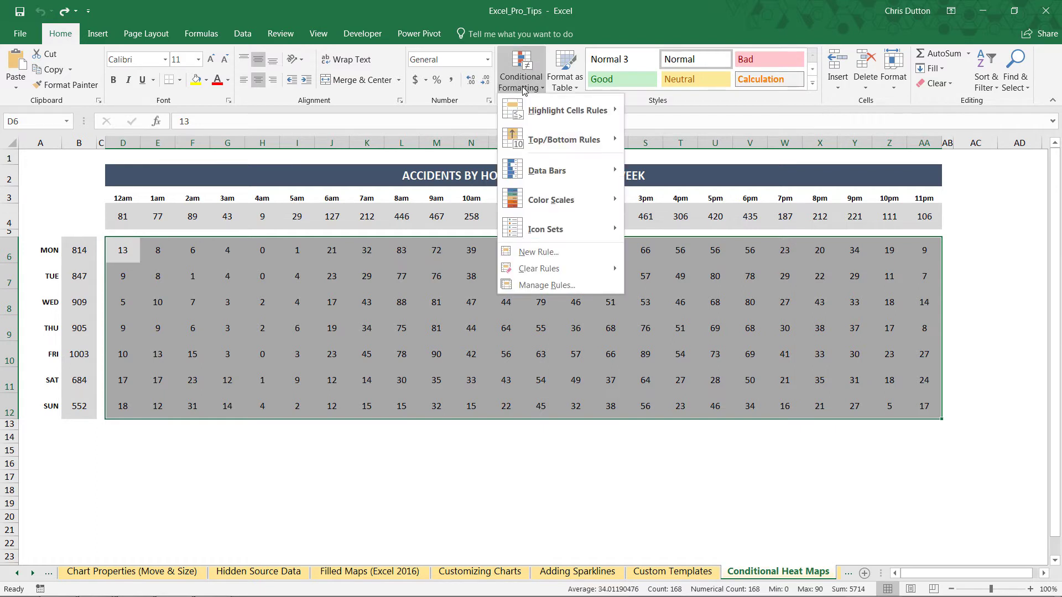
mouse_move(571, 207)
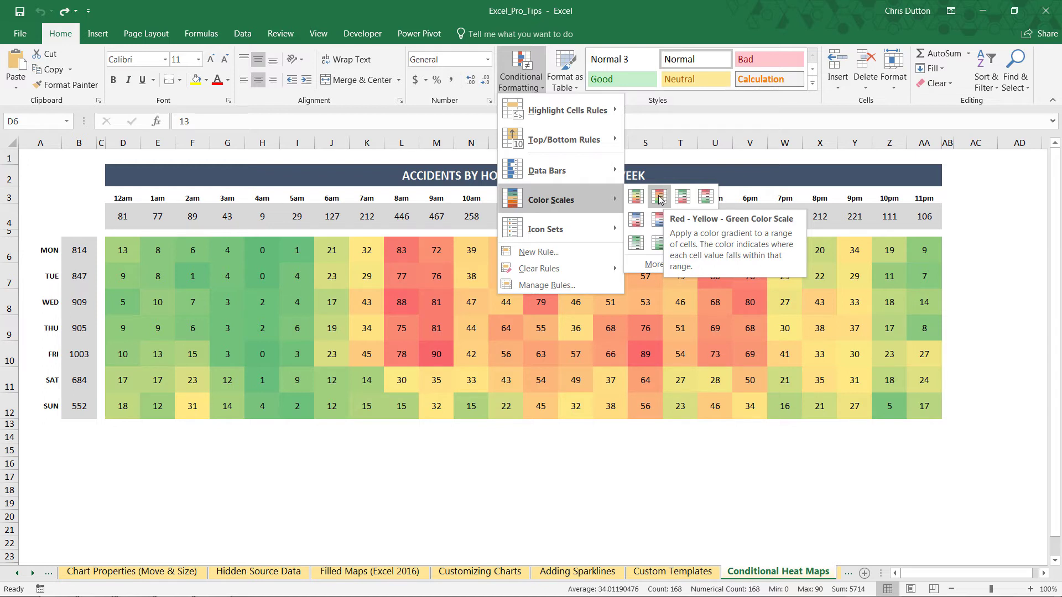
click(658, 196)
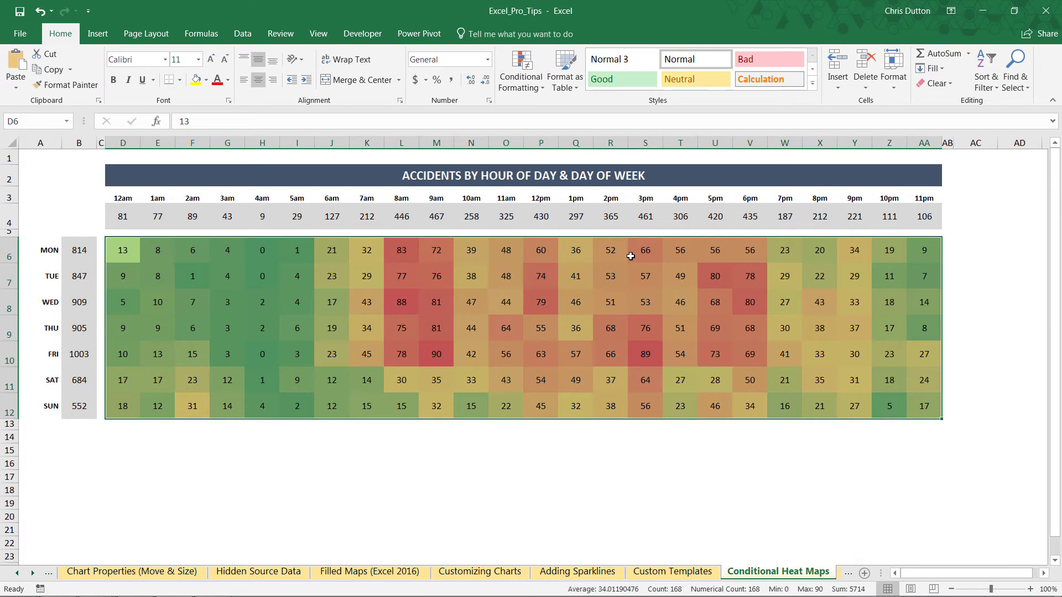
Review the heat map, highlighting the weekday 8am–9am hot spots and the SAT/SUN rows
click(323, 268)
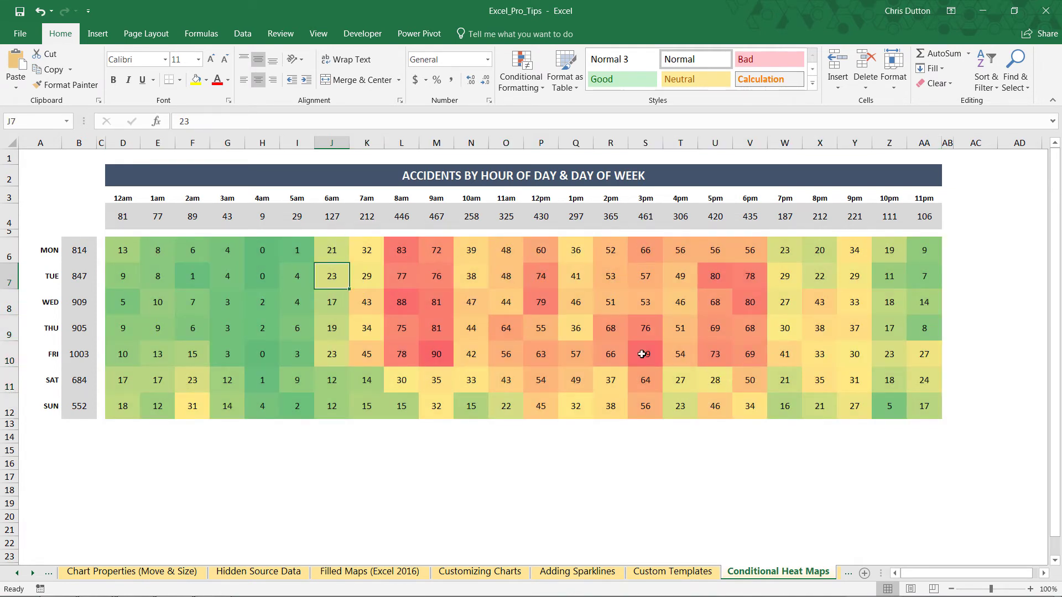
drag(398, 248, 439, 356)
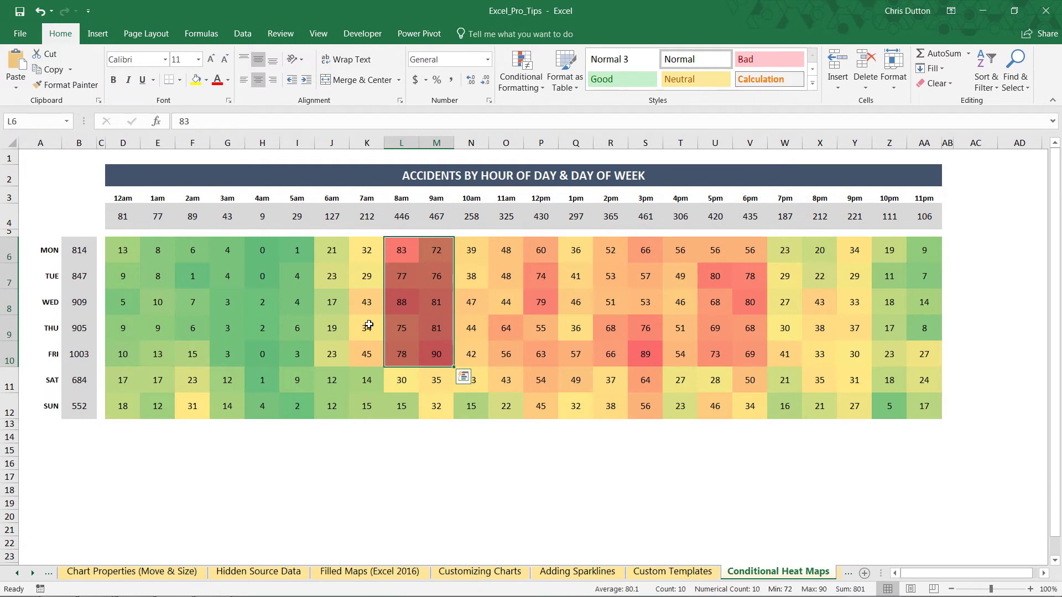
mouse_move(458, 367)
drag(129, 377, 942, 420)
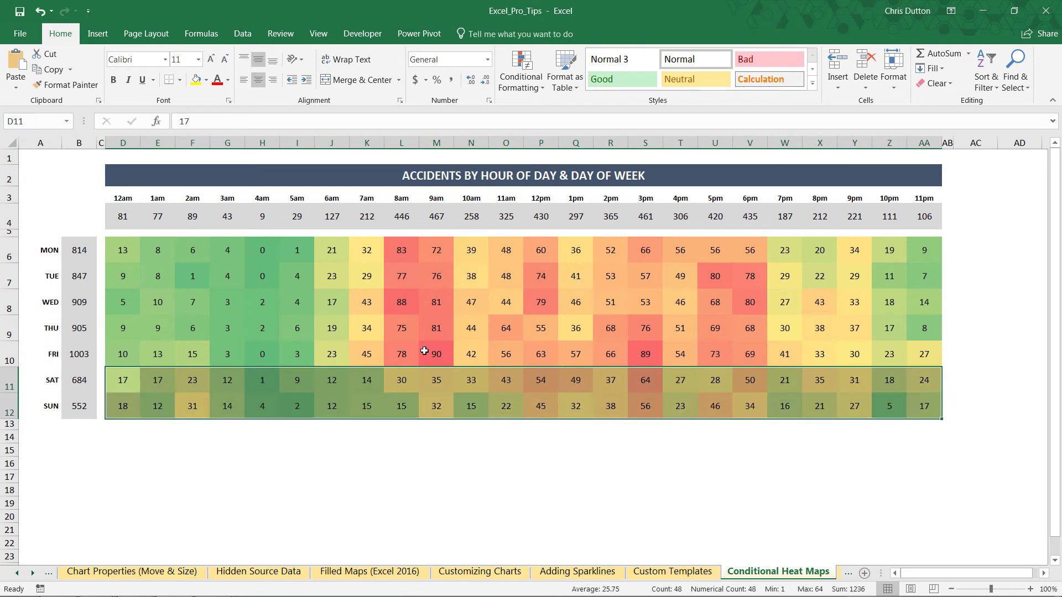
click(299, 302)
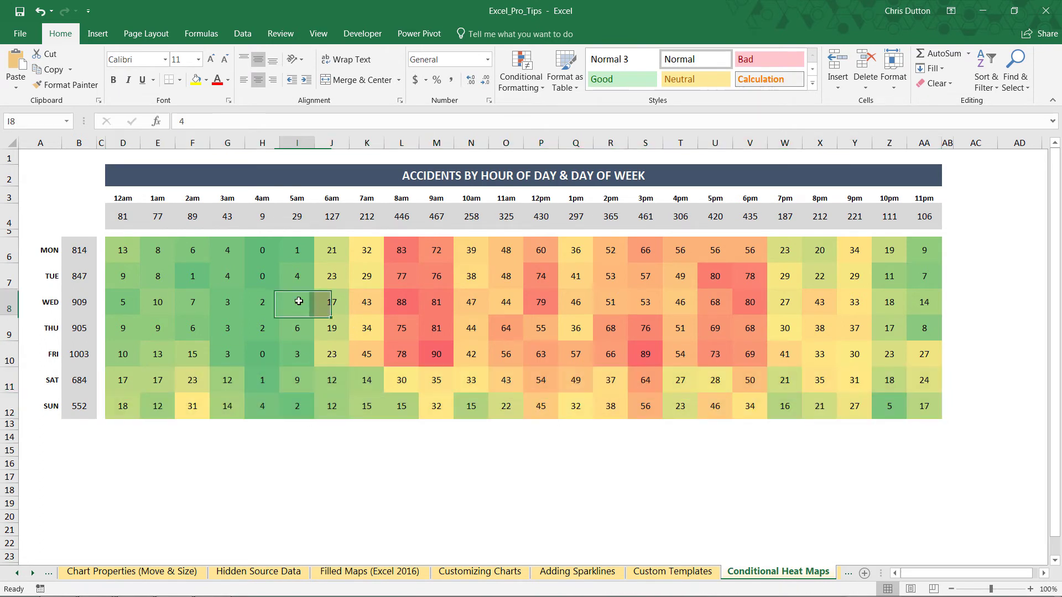
Apply the Red - Yellow - Green Color Scale to the D4:AA4 hourly totals row
drag(118, 212, 929, 218)
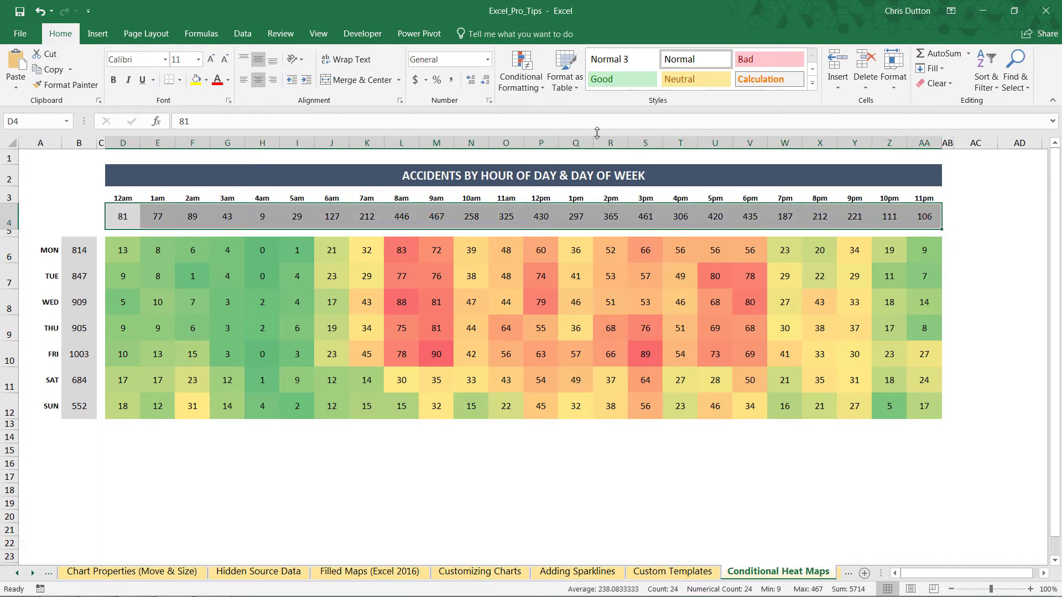
click(522, 83)
mouse_move(571, 198)
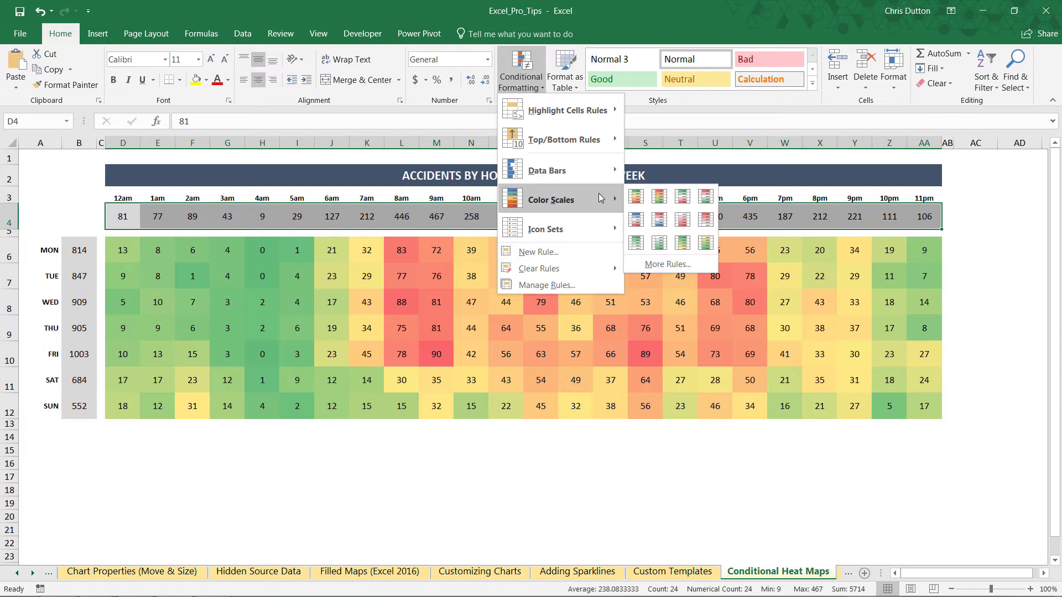
click(637, 197)
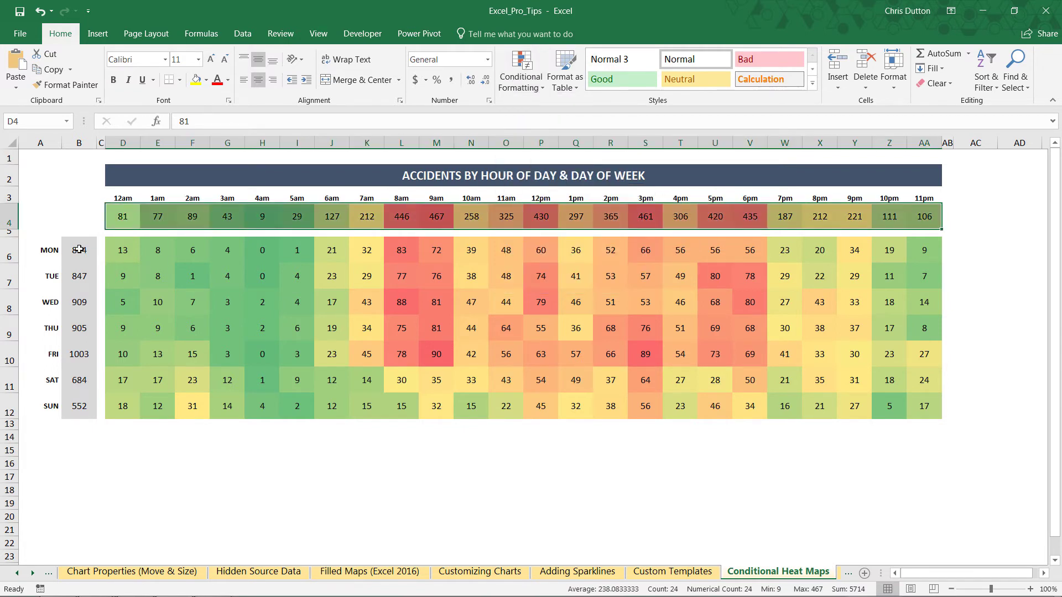
Apply the Red - Yellow - Green Color Scale to the B6:B12 daily totals
drag(80, 250, 79, 412)
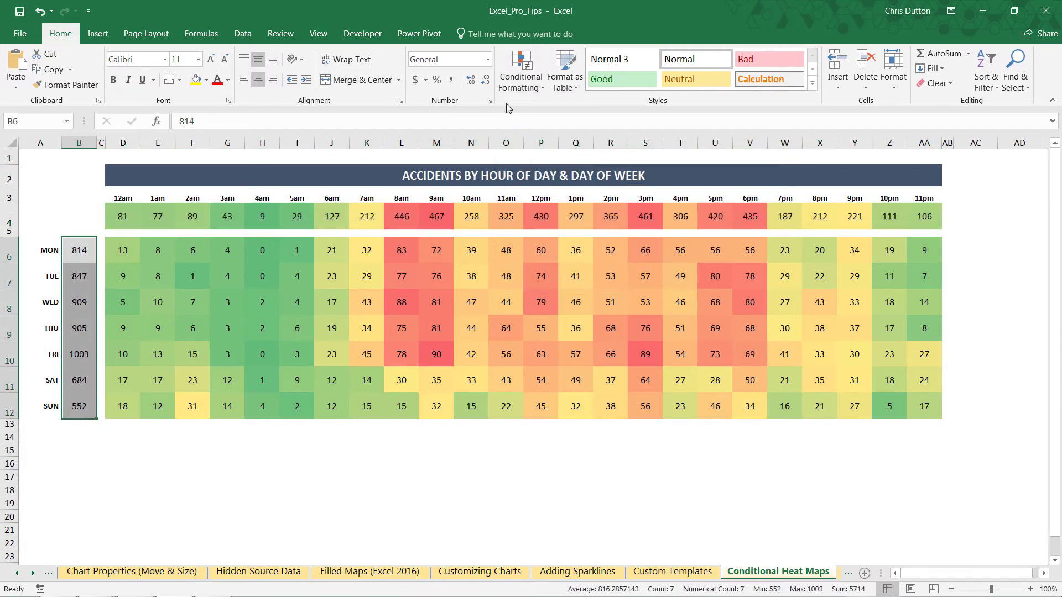
click(522, 78)
mouse_move(618, 197)
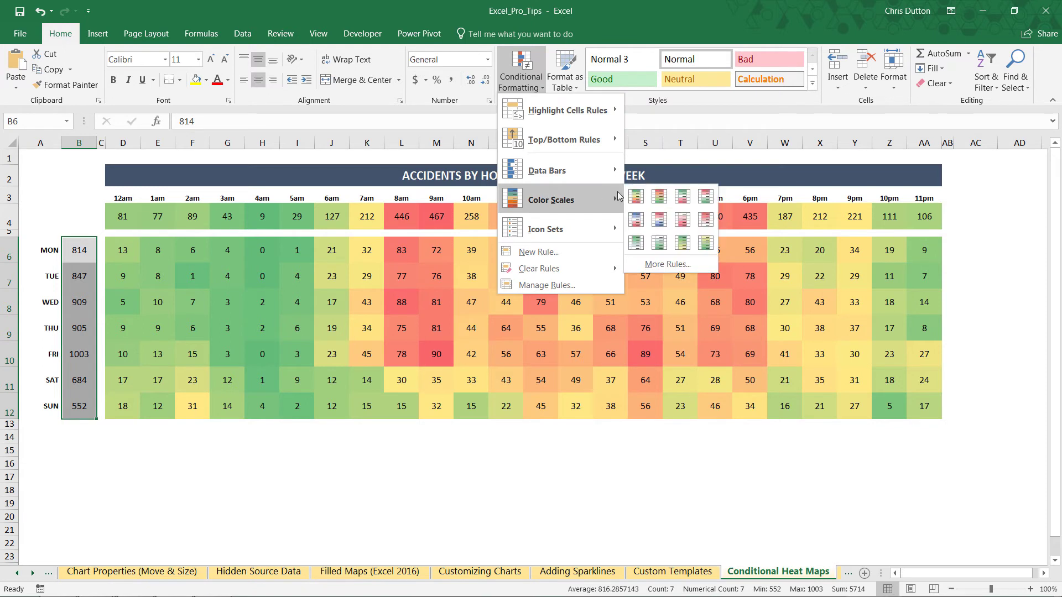
click(660, 197)
Check the daily totals colours, confirming Friday's 1003 is the highest
click(257, 276)
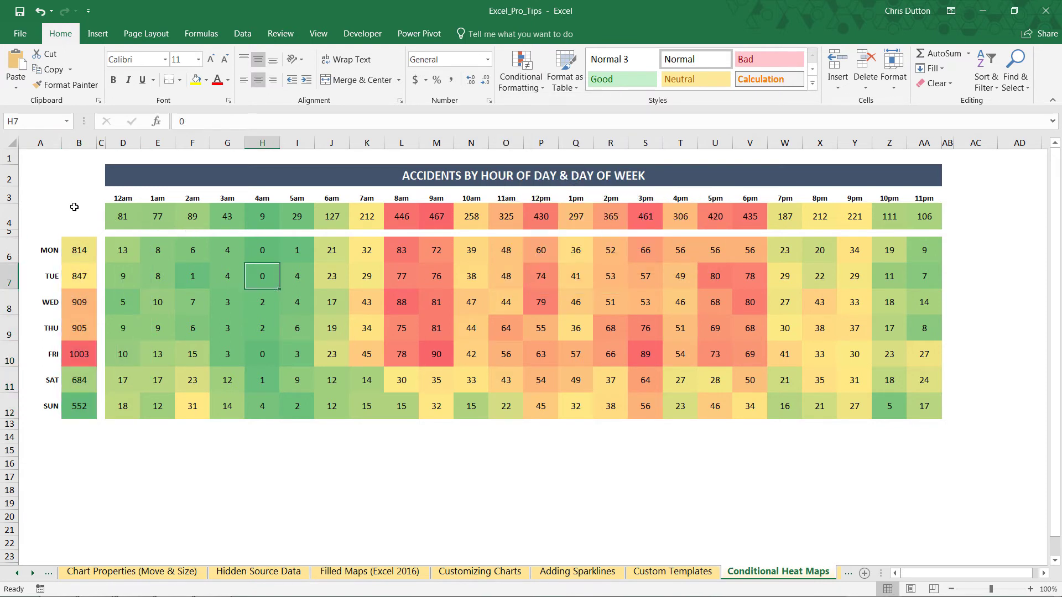
drag(74, 250, 77, 407)
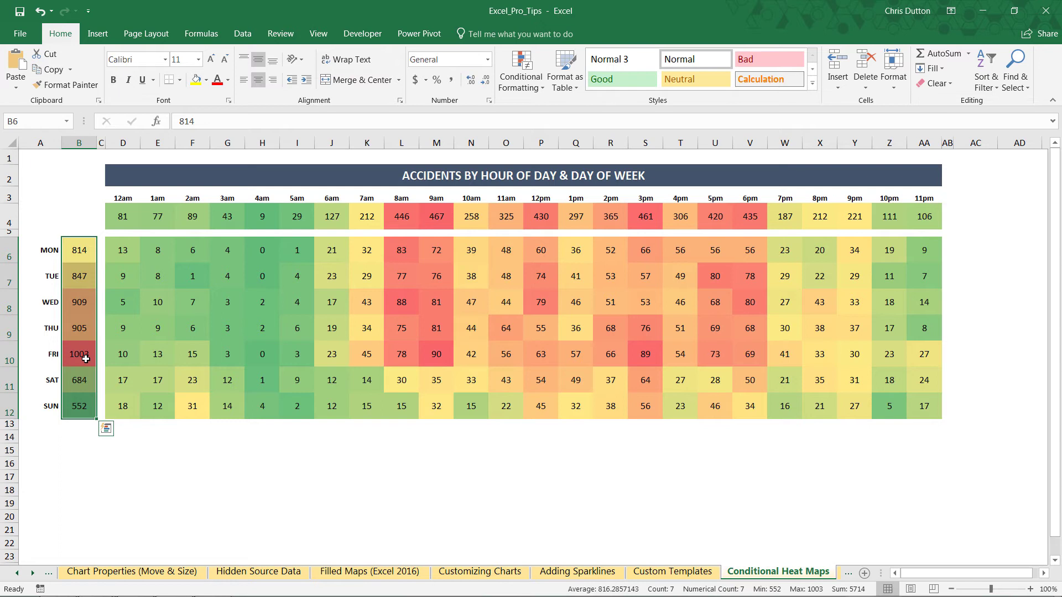
click(86, 355)
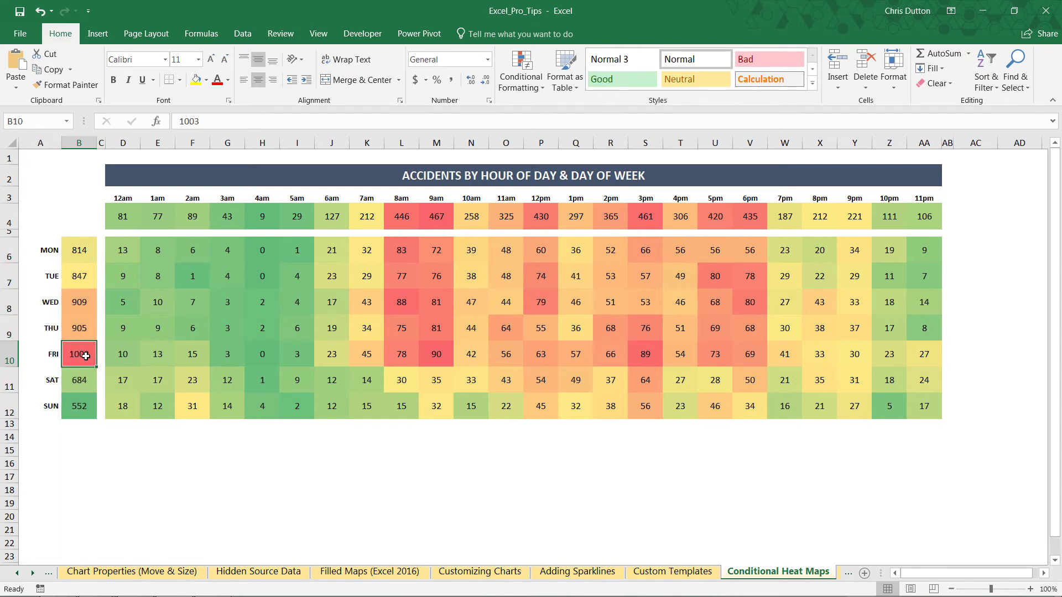
drag(123, 216, 924, 217)
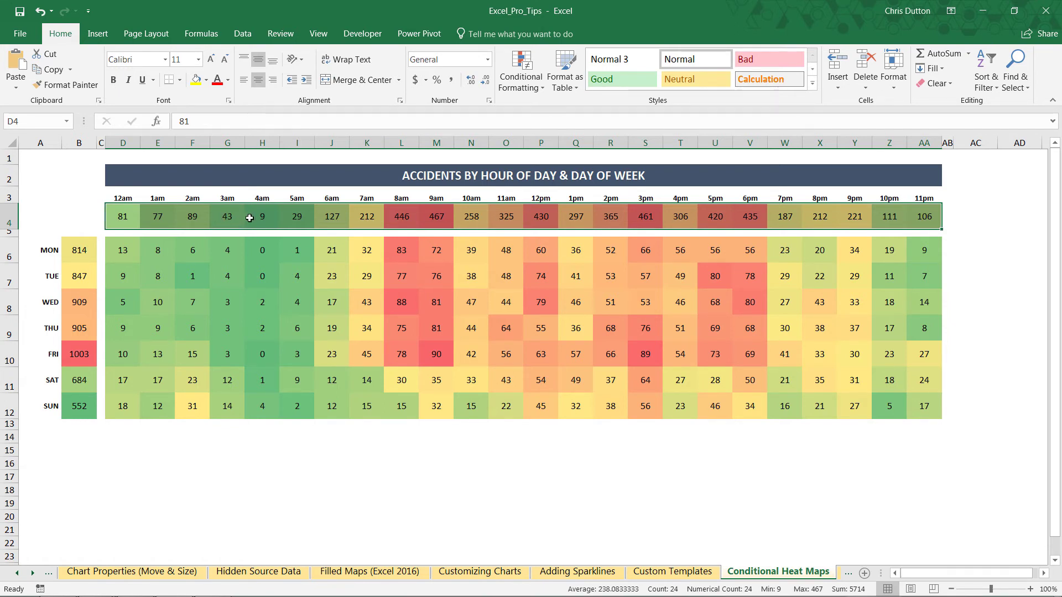
click(260, 259)
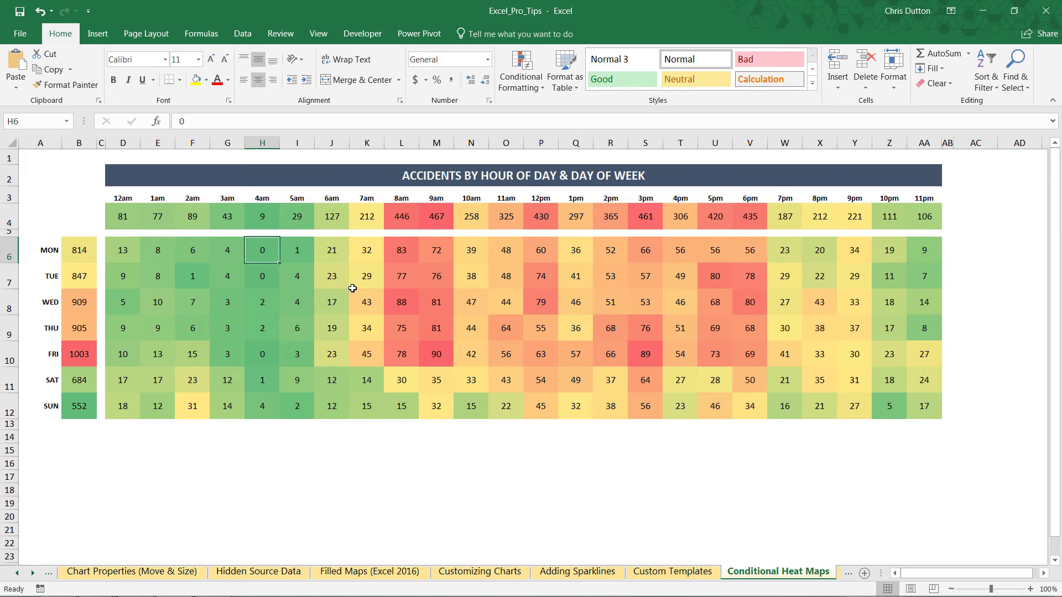
click(392, 221)
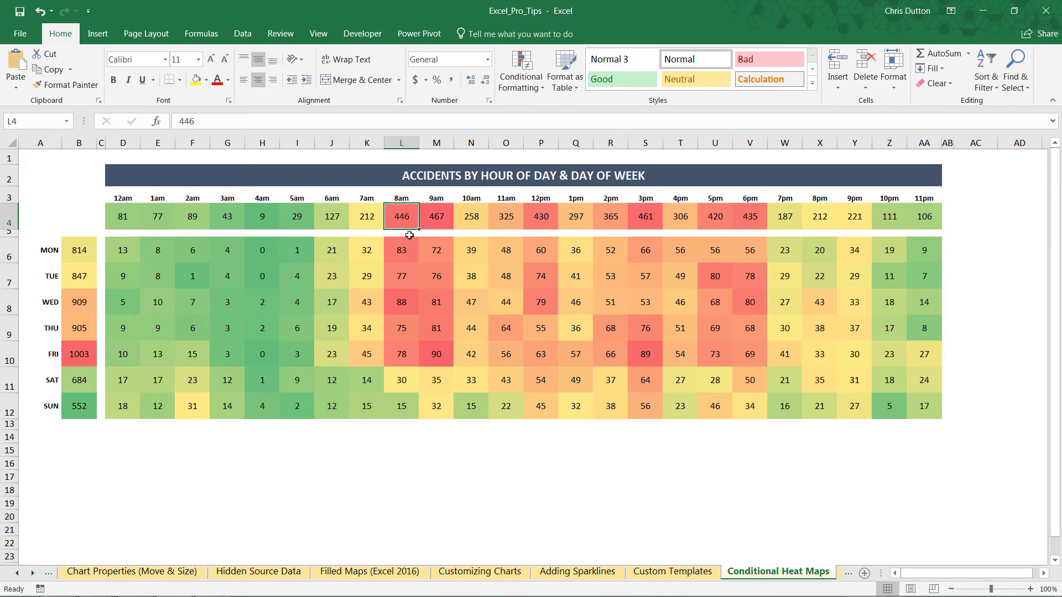
click(423, 220)
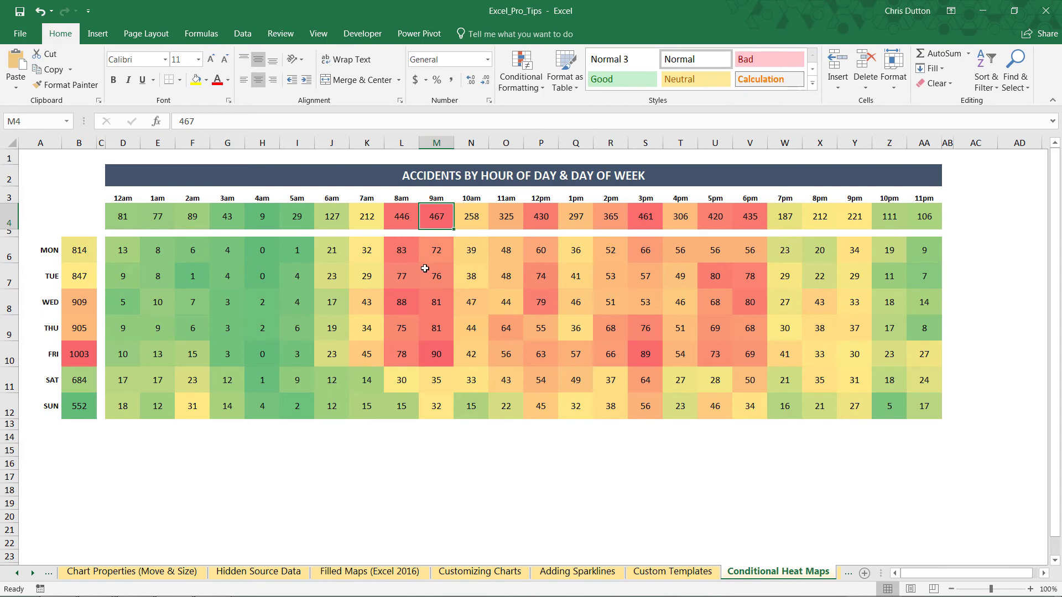
Clear the D6:AA12 grid values, then undo to restore them
drag(123, 250, 921, 406)
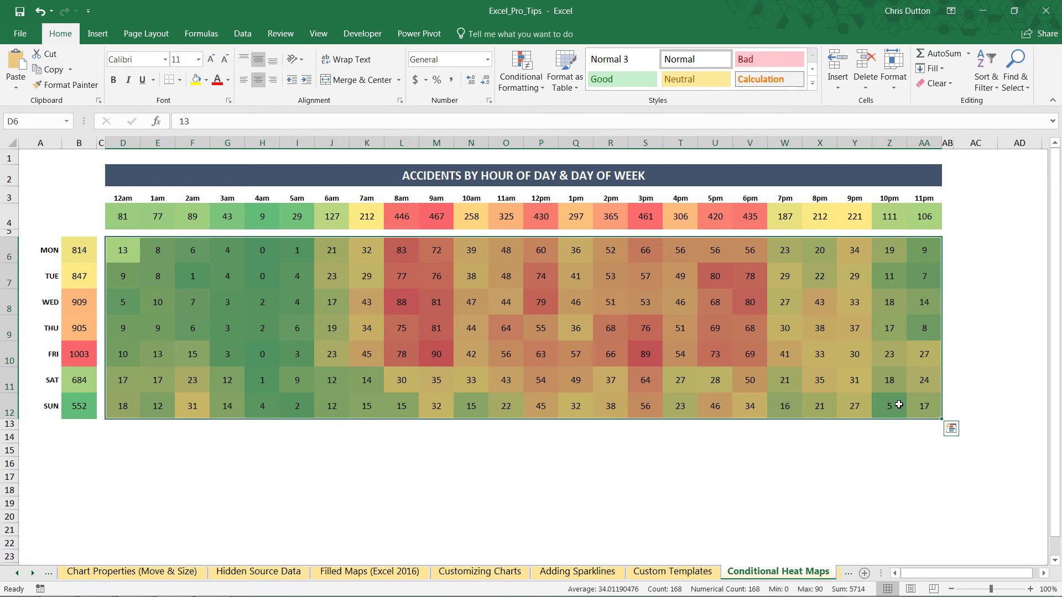
key(Delete)
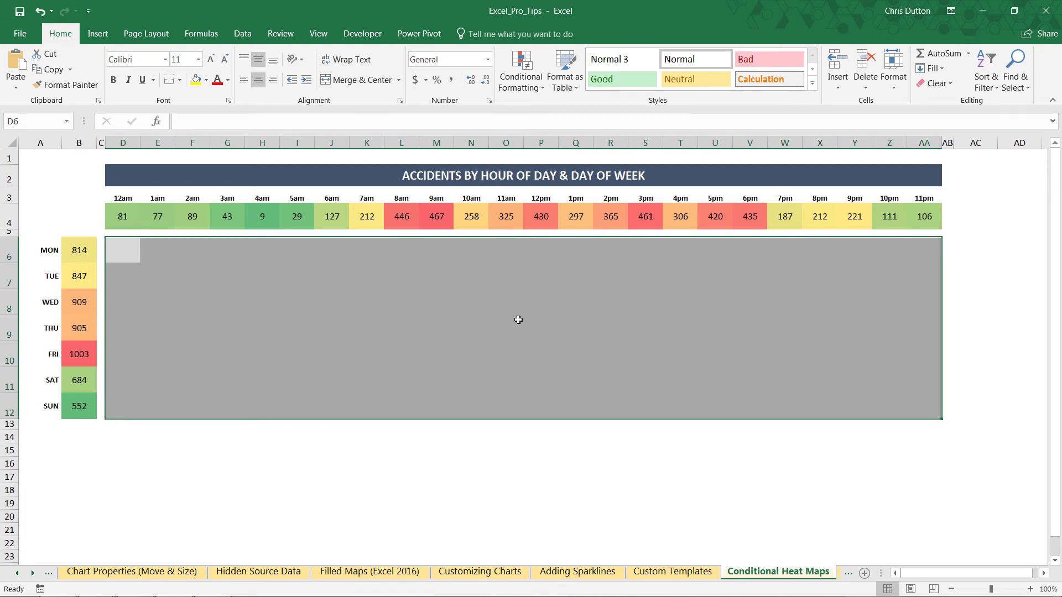
key(ctrl+z)
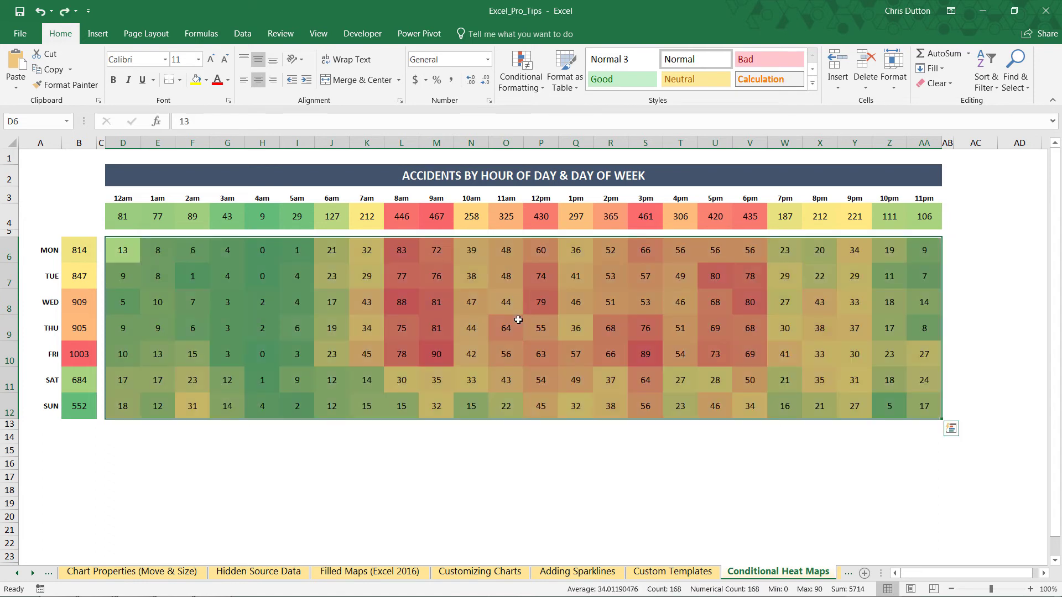
Set the grid numbers' font size from 11 to 10 point
click(224, 59)
click(224, 59)
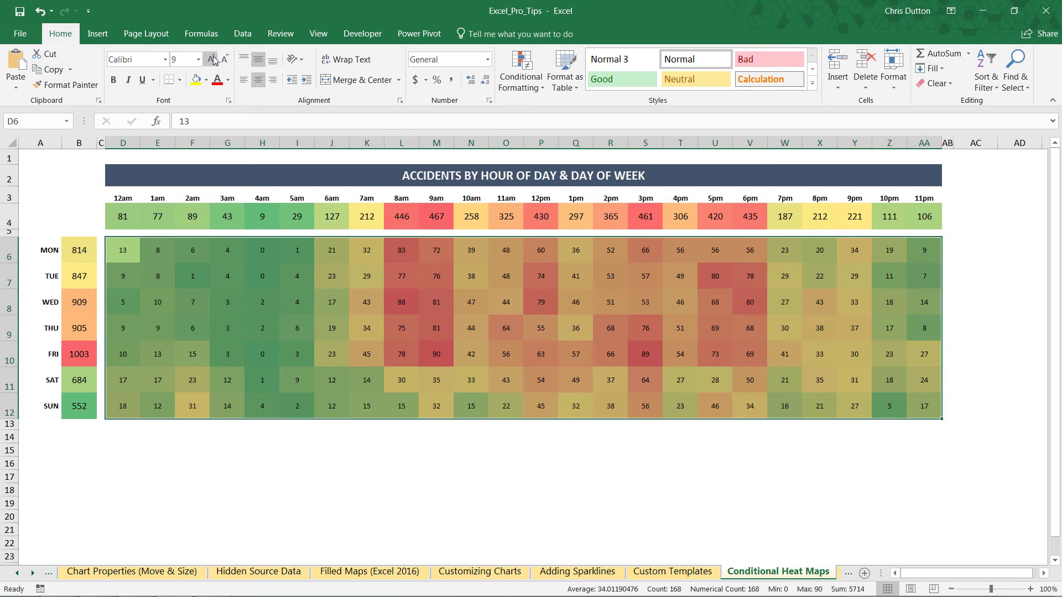
click(212, 59)
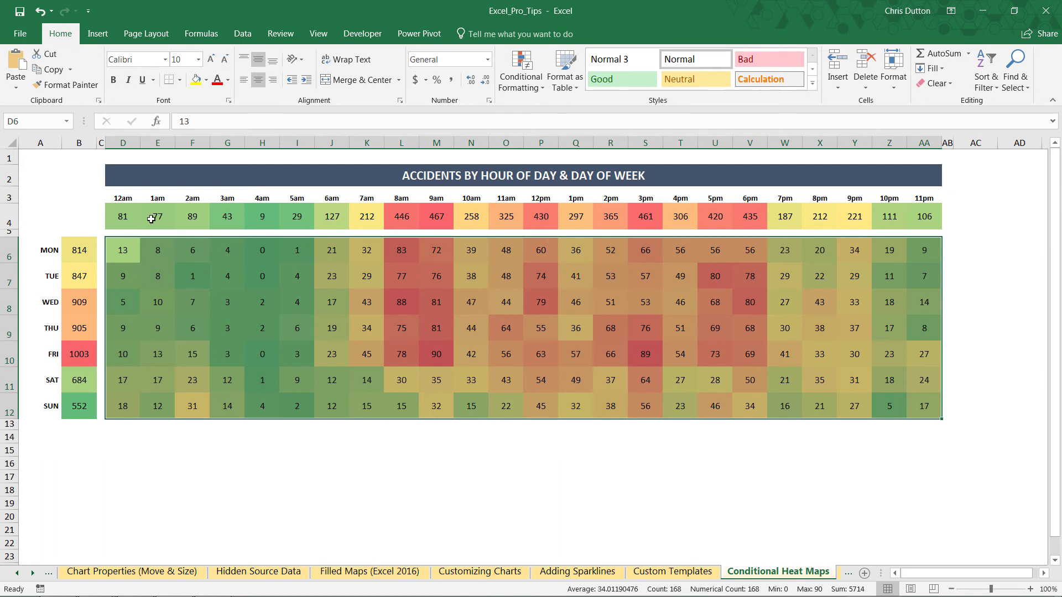
Give B4:AA12 the custom number format ;;; in place of General
drag(79, 217, 922, 402)
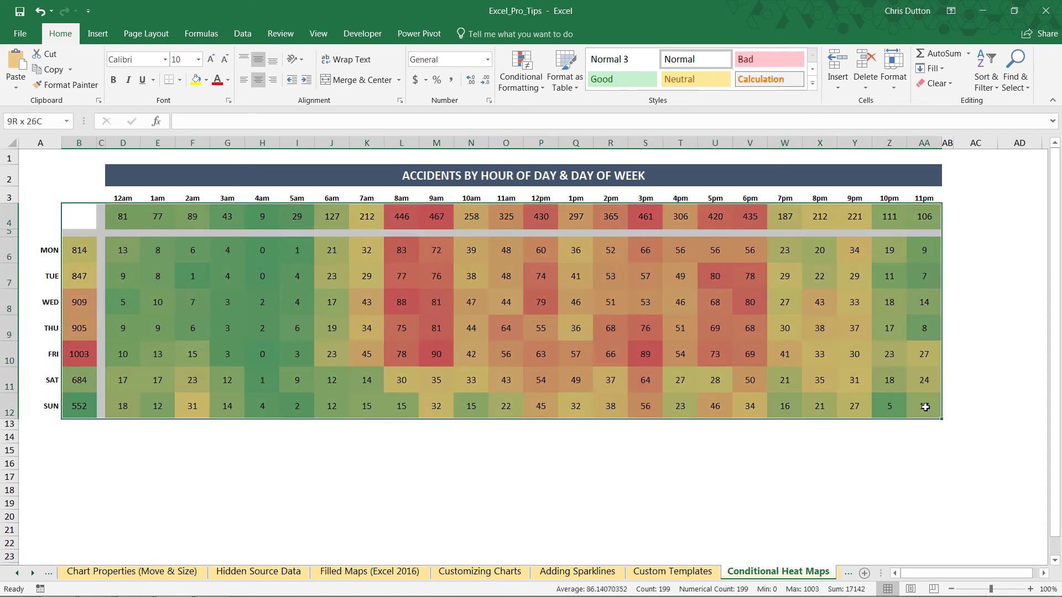
key(ctrl+1)
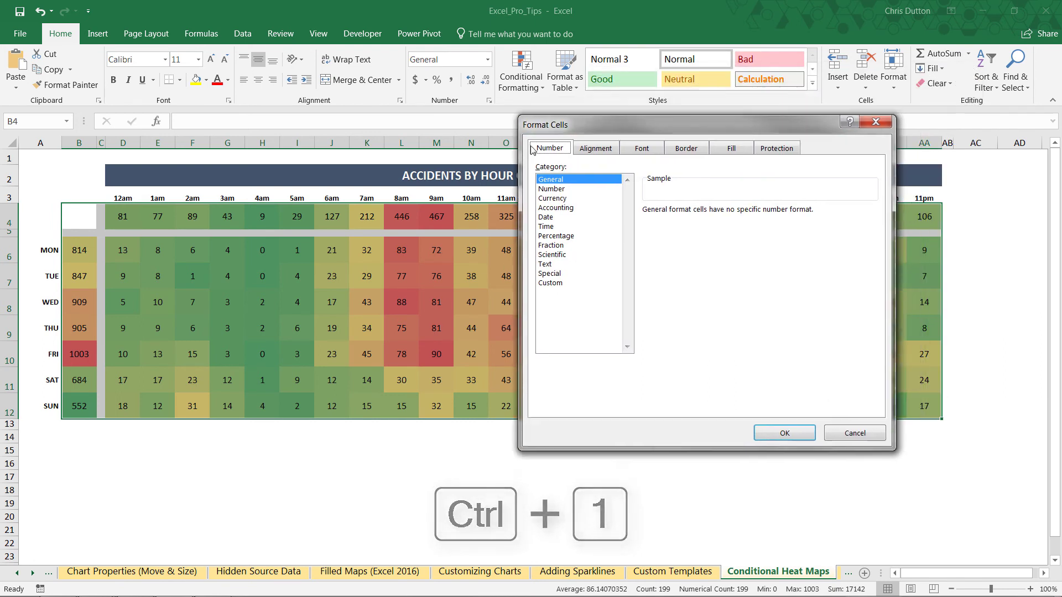
drag(660, 78, 453, 181)
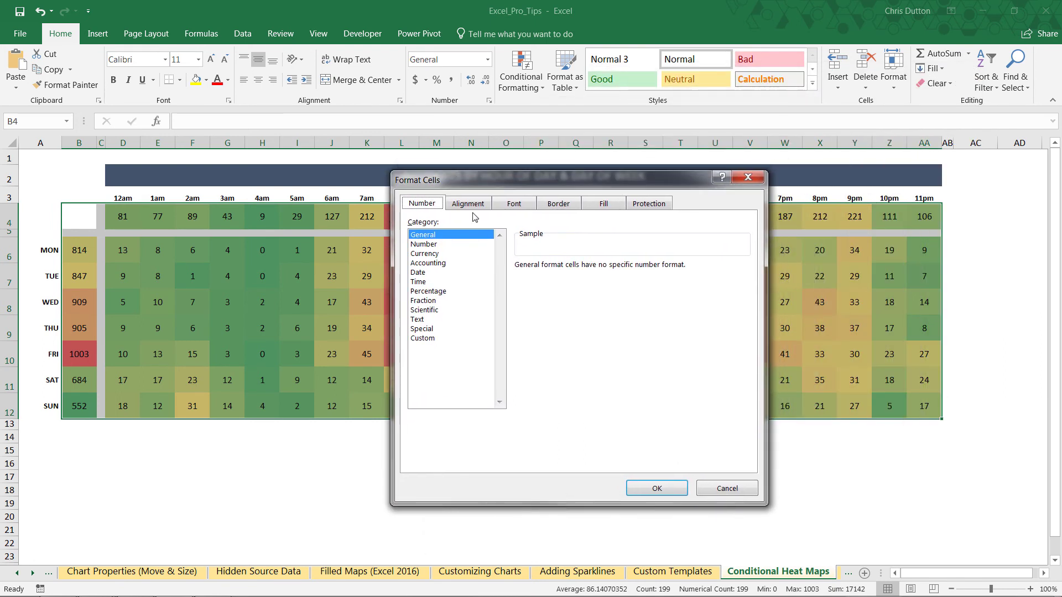
click(423, 338)
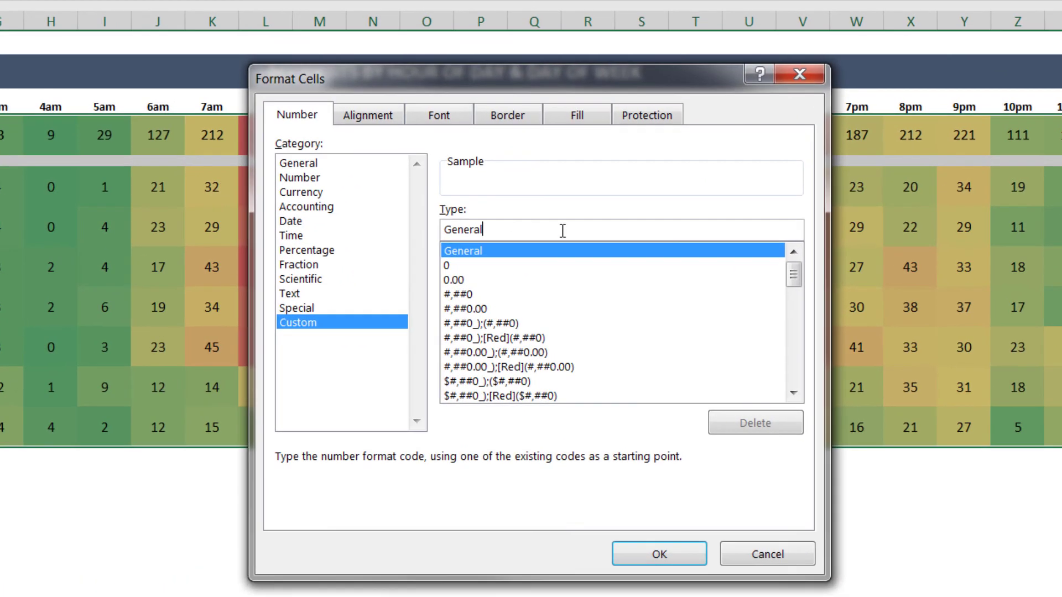
drag(563, 231, 417, 232)
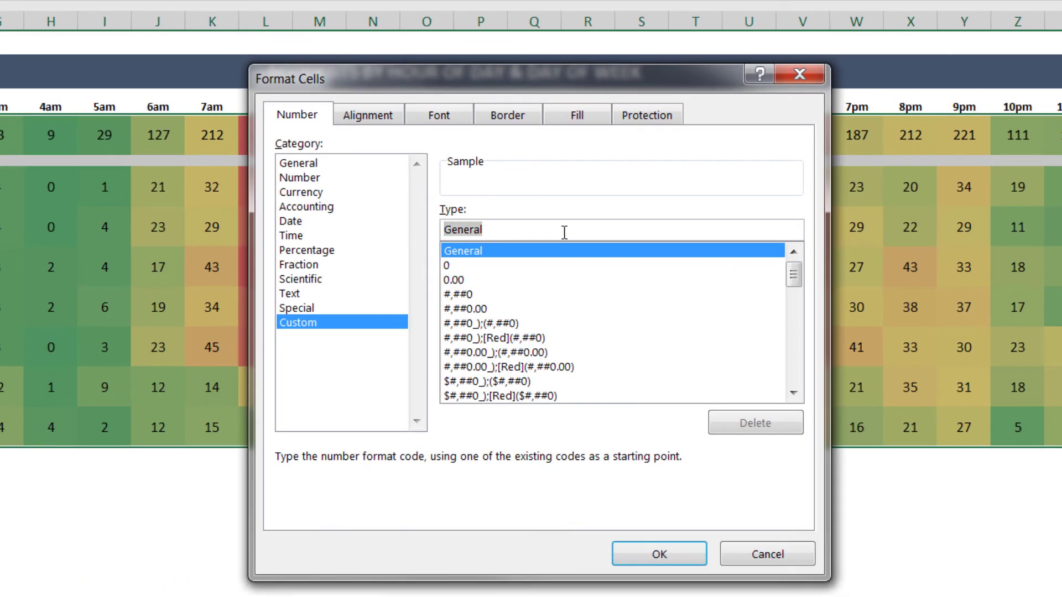
key(BackSpace)
text(;;;)
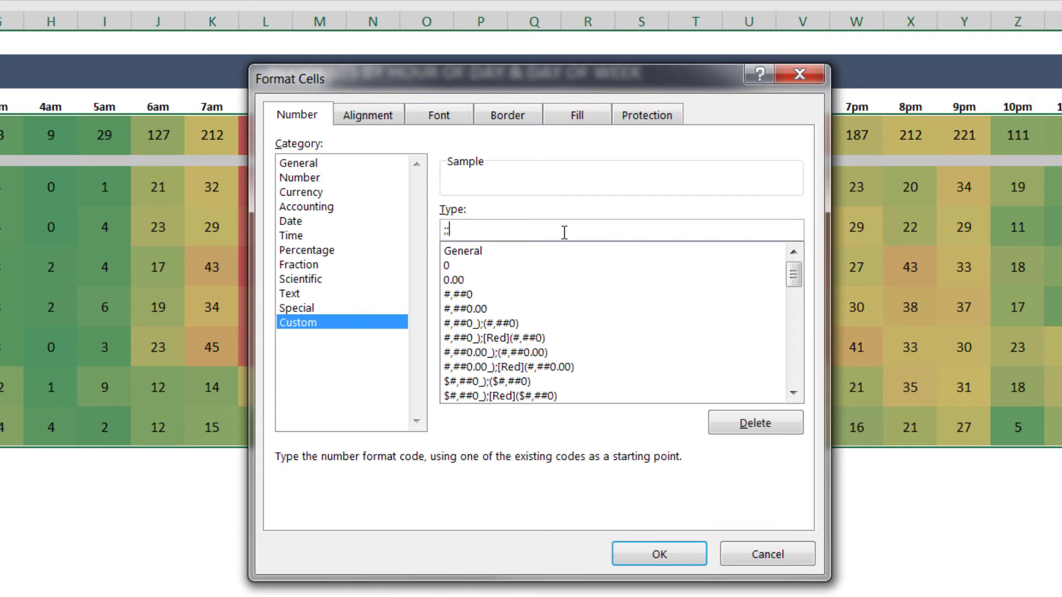
click(646, 550)
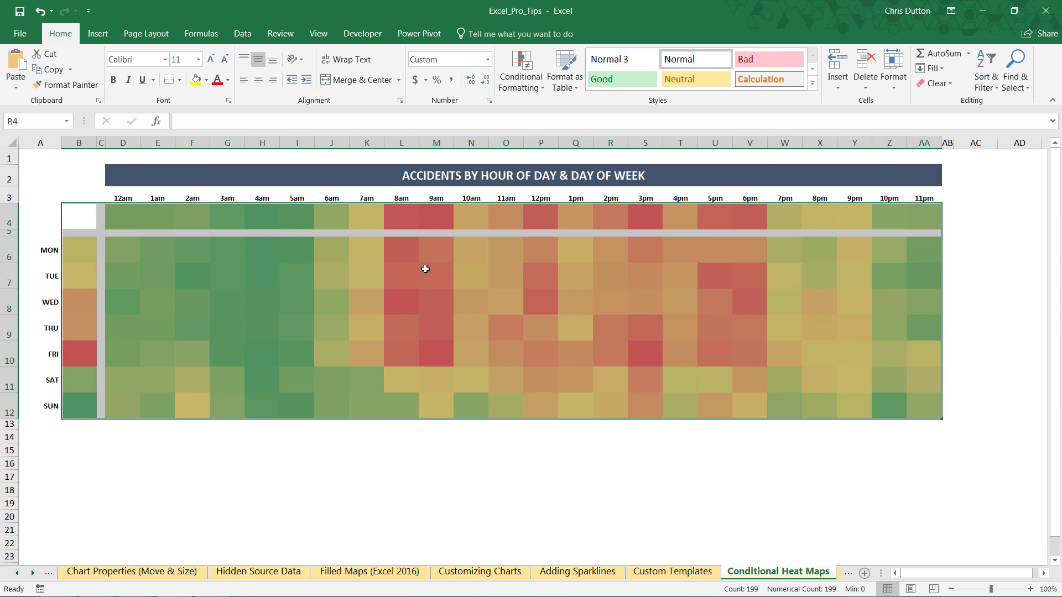
click(396, 254)
click(403, 319)
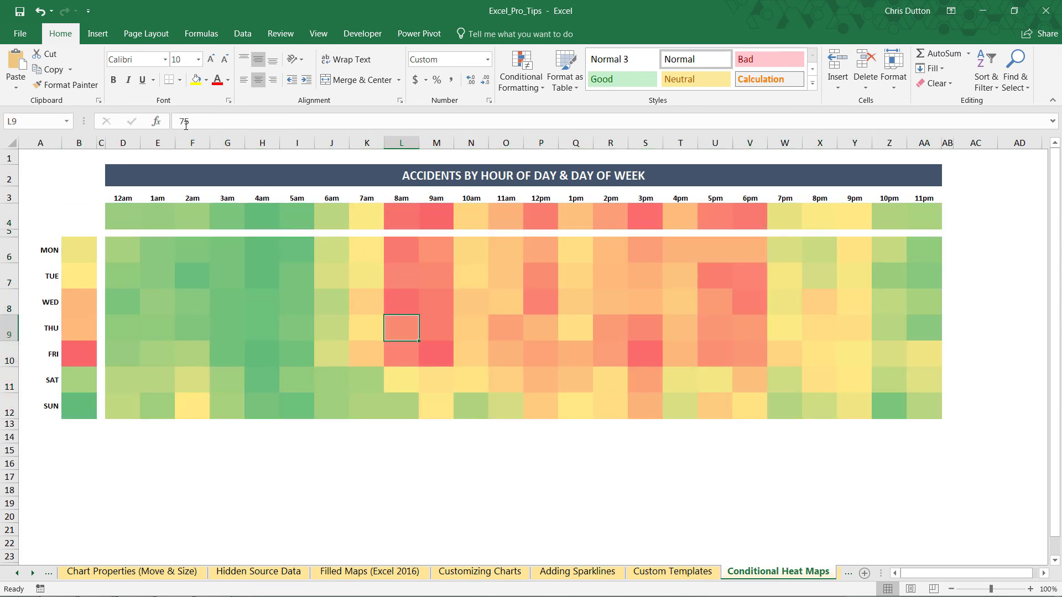
click(572, 279)
click(649, 360)
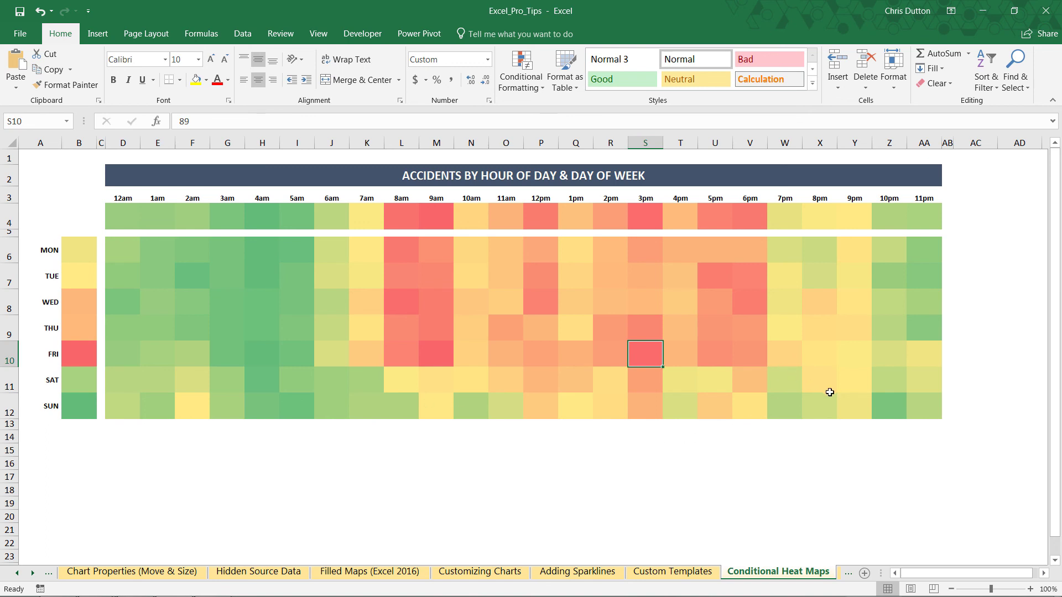
drag(404, 249, 445, 348)
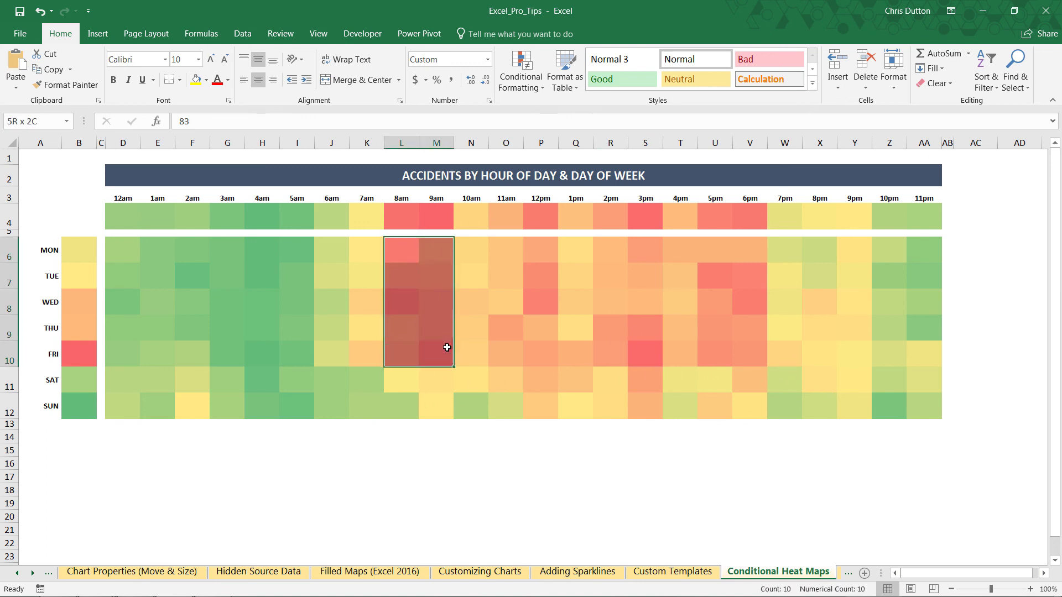
drag(542, 256, 541, 304)
drag(713, 277, 761, 358)
click(874, 369)
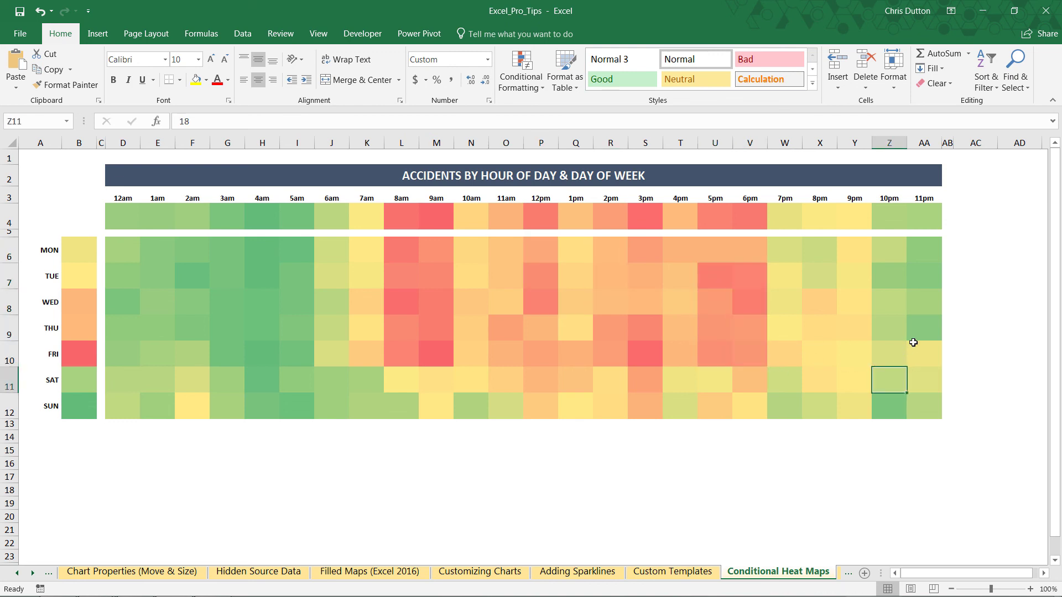